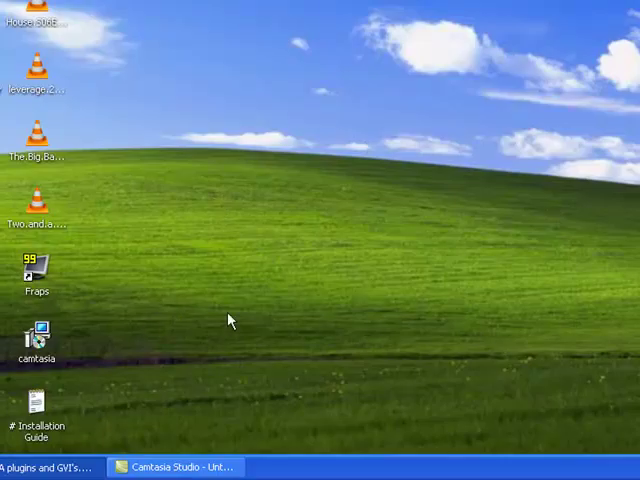
Start the MediaFire download of the SA plugins and GVI's rar, then minimize the browser.
{"action": "left_click", "coordinate": [45, 466]}
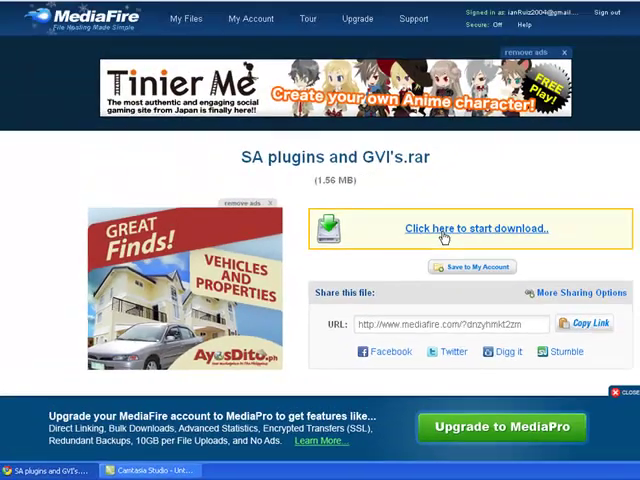
{"action": "left_click", "coordinate": [570, 141]}
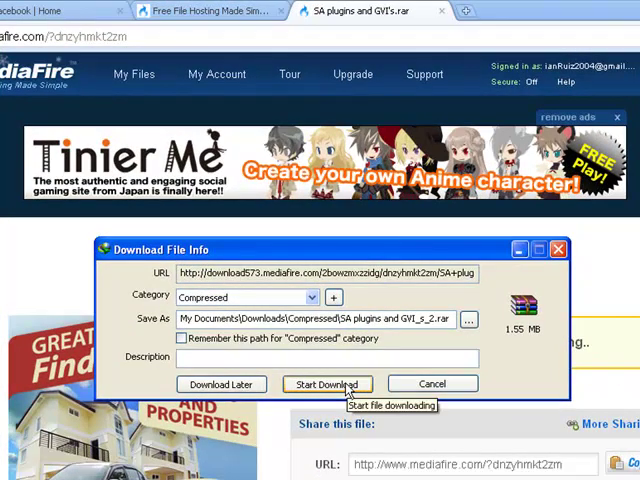
{"action": "left_click", "coordinate": [327, 384]}
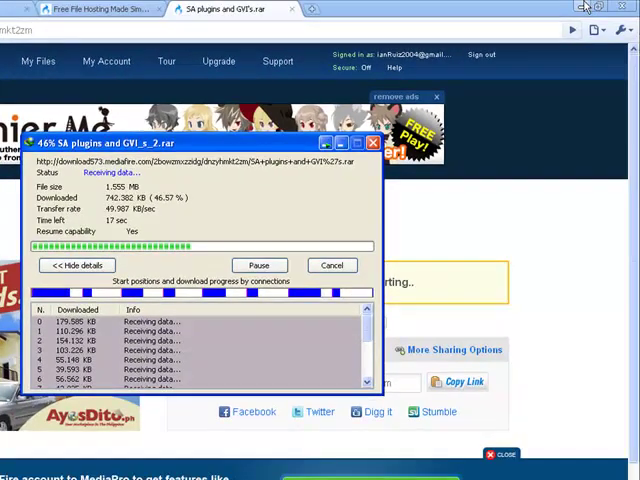
{"action": "left_click", "coordinate": [593, 8]}
{"action": "left_click_drag", "start_coordinate": [221, 147], "coordinate": [332, 136]}
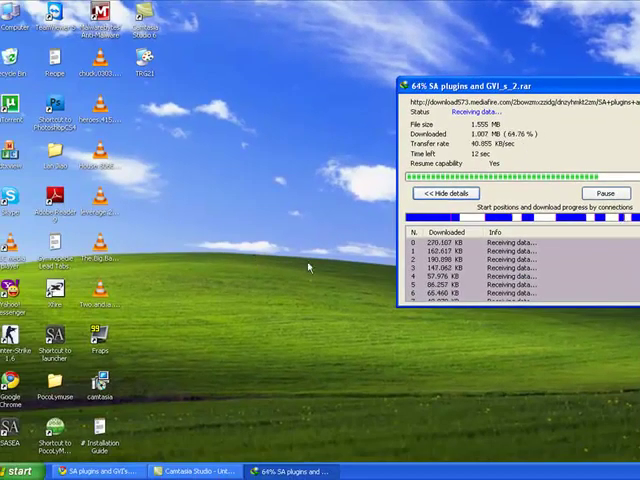
Open C:\WINDOWS from My Computer and check on the finishing download.
{"action": "left_click", "coordinate": [18, 471]}
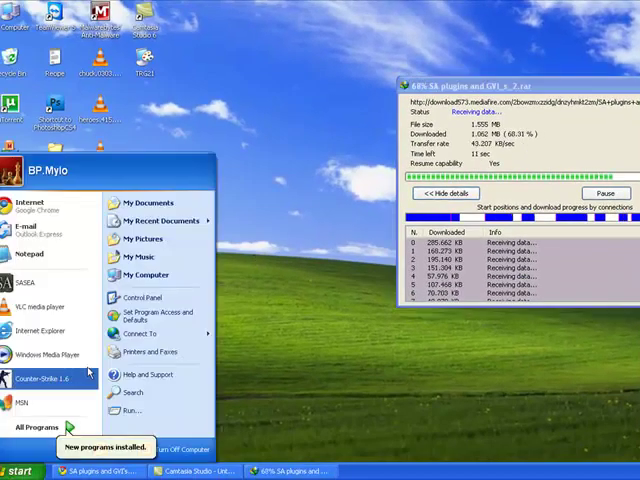
{"action": "left_click", "coordinate": [145, 274]}
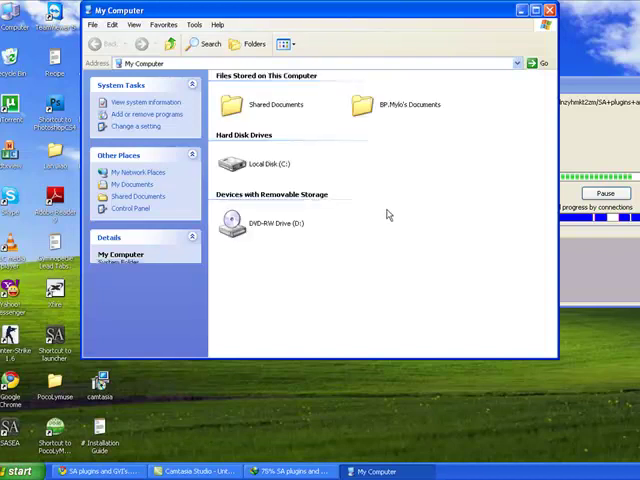
{"action": "mouse_move", "coordinate": [240, 219]}
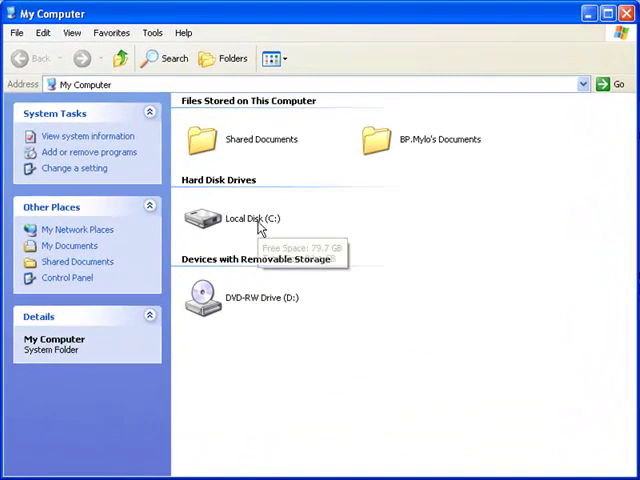
{"action": "double_click", "coordinate": [252, 220]}
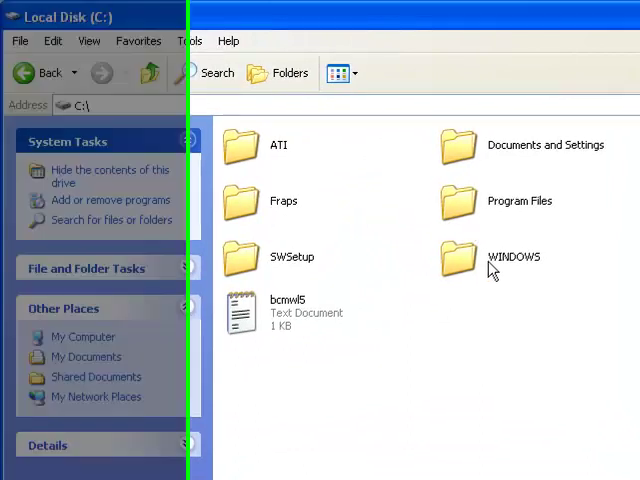
{"action": "double_click", "coordinate": [493, 262]}
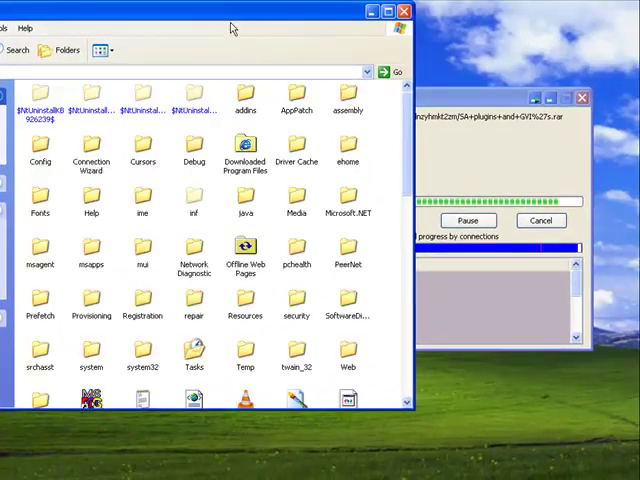
{"action": "left_click_drag", "start_coordinate": [232, 28], "coordinate": [272, 148]}
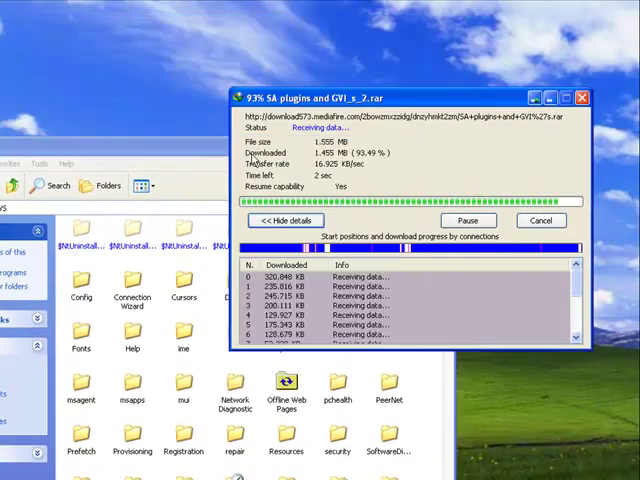
{"action": "left_click_drag", "start_coordinate": [196, 158], "coordinate": [230, 122]}
{"action": "left_click", "coordinate": [350, 98]}
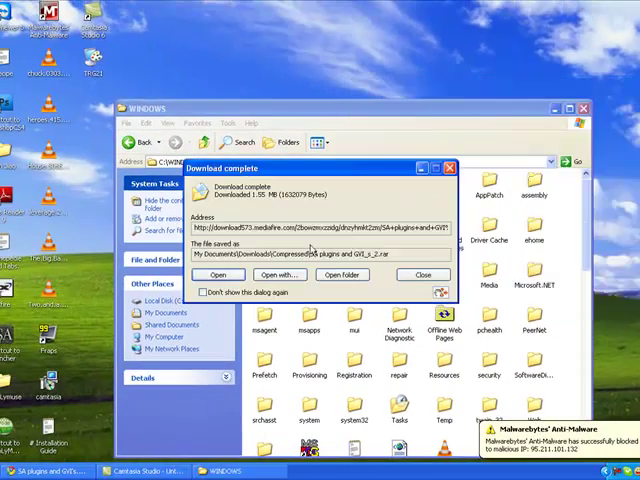
Open the downloaded rar in WinRAR and browse to its Plugins\DTXFormat folder.
{"action": "left_click", "coordinate": [217, 276]}
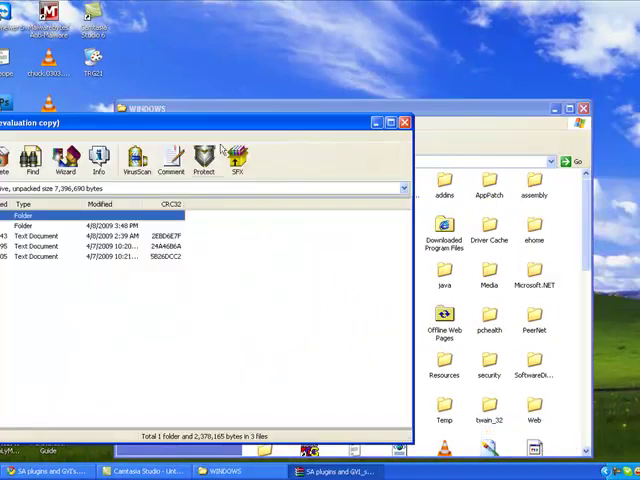
{"action": "left_click_drag", "start_coordinate": [262, 112], "coordinate": [469, 112]}
{"action": "double_click", "coordinate": [232, 216]}
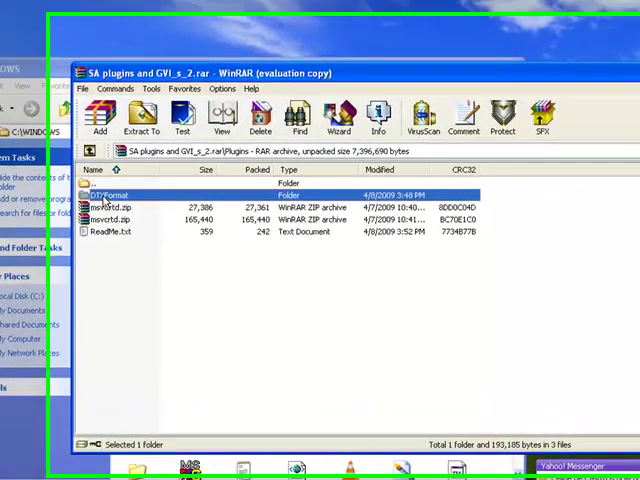
{"action": "double_click", "coordinate": [238, 216]}
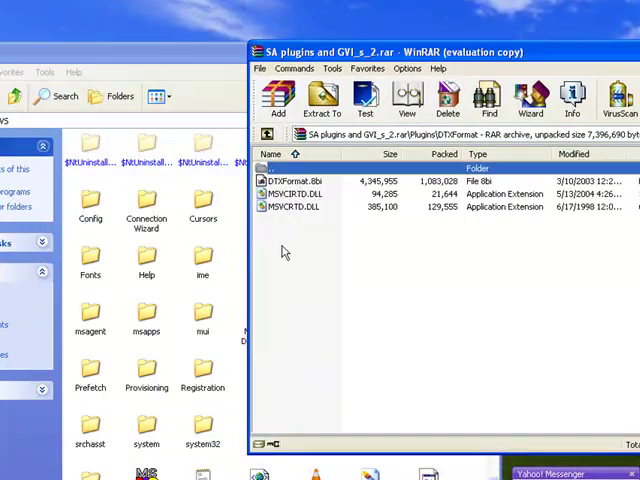
Copy the two MSVC DLLs from DTXFormat into C:\WINDOWS.
{"action": "mouse_move", "coordinate": [288, 250]}
{"action": "left_mouse_down"}
{"action": "mouse_move", "coordinate": [324, 206]}
{"action": "mouse_move", "coordinate": [297, 204]}
{"action": "mouse_move", "coordinate": [254, 246]}
{"action": "left_mouse_up"}
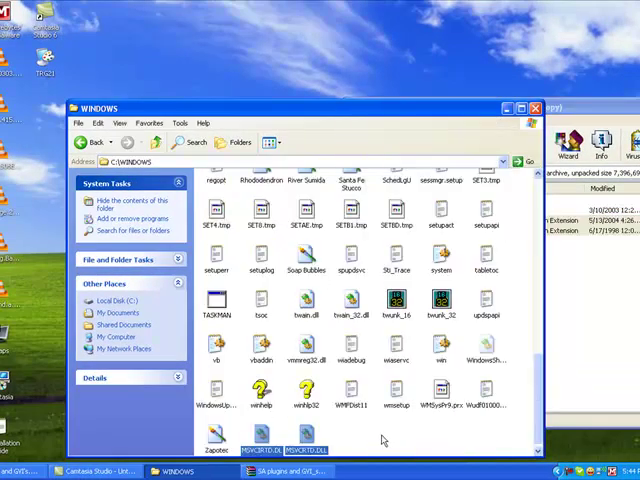
{"action": "left_click_drag", "start_coordinate": [538, 396], "coordinate": [541, 200]}
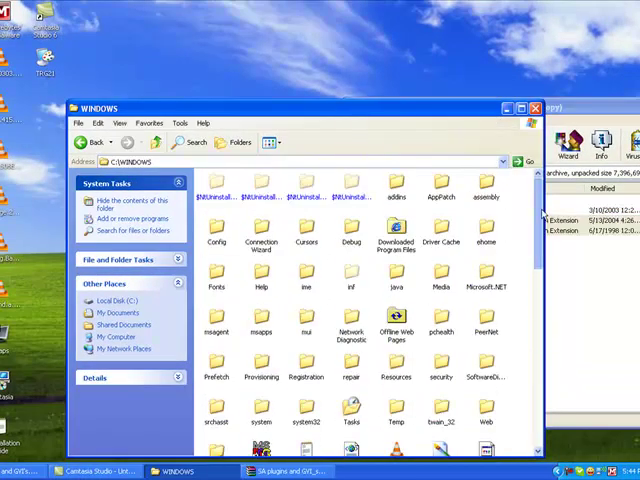
{"action": "left_click", "coordinate": [82, 143]}
{"action": "left_click", "coordinate": [600, 240]}
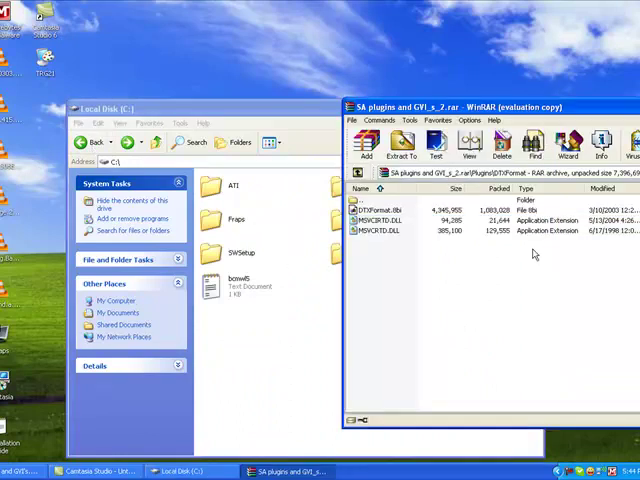
{"action": "left_click", "coordinate": [293, 360]}
Browse to Program Files\App\Photoshop\Plug-ins\File Formats in Explorer.
{"action": "double_click", "coordinate": [363, 226]}
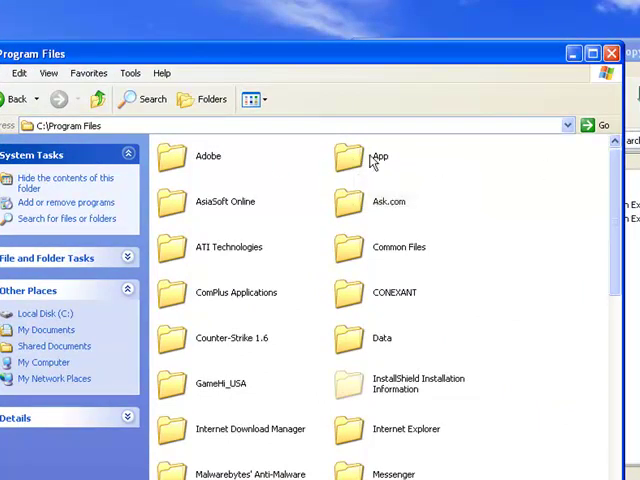
{"action": "left_click", "coordinate": [370, 160]}
{"action": "double_click", "coordinate": [372, 162]}
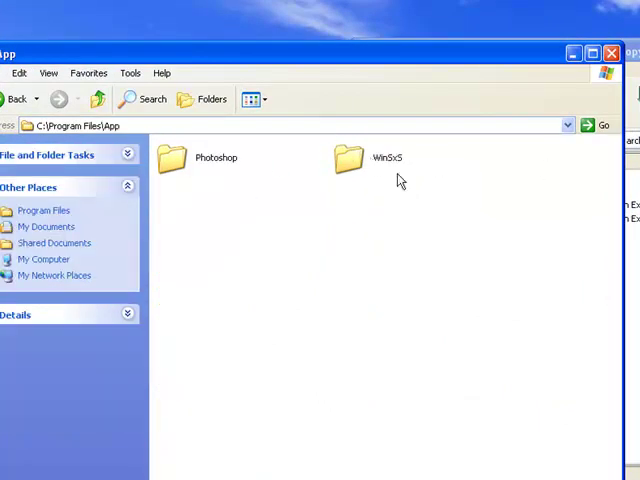
{"action": "double_click", "coordinate": [216, 158]}
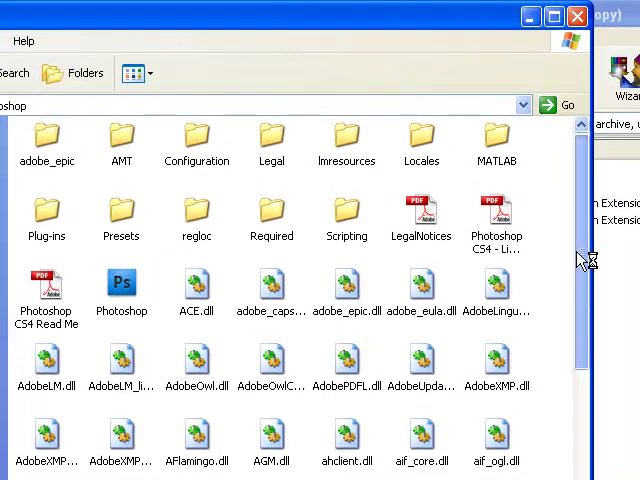
{"action": "left_click_drag", "start_coordinate": [580, 260], "coordinate": [583, 245]}
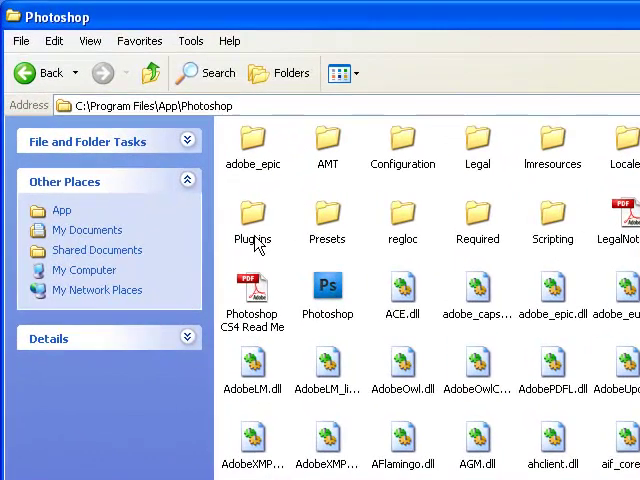
{"action": "double_click", "coordinate": [224, 215]}
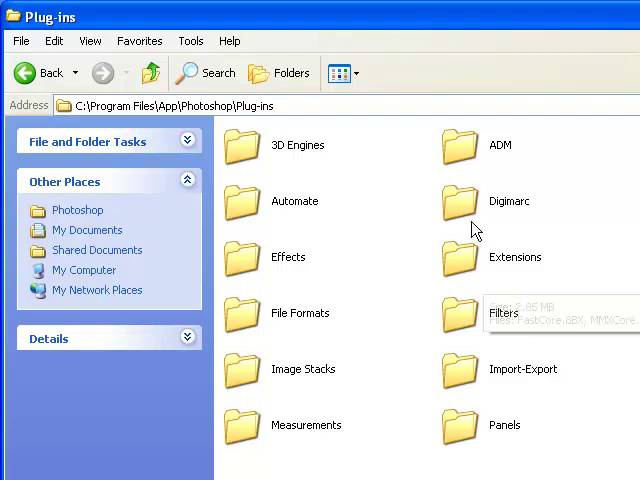
{"action": "double_click", "coordinate": [285, 318]}
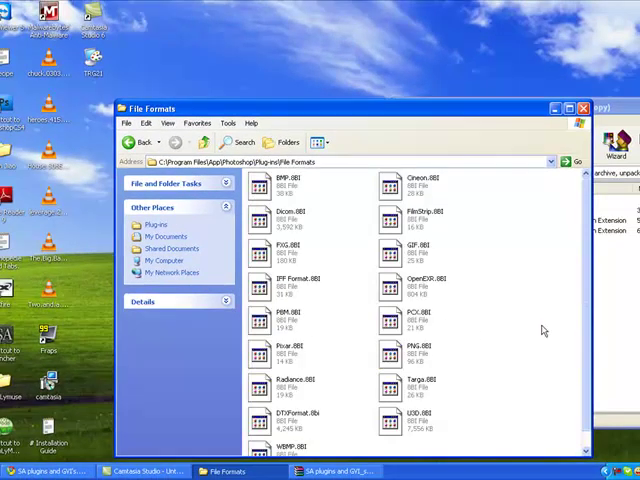
Copy DTXFormat.8bi into File Formats, replacing the old copy, and close both windows.
{"action": "left_click", "coordinate": [615, 214]}
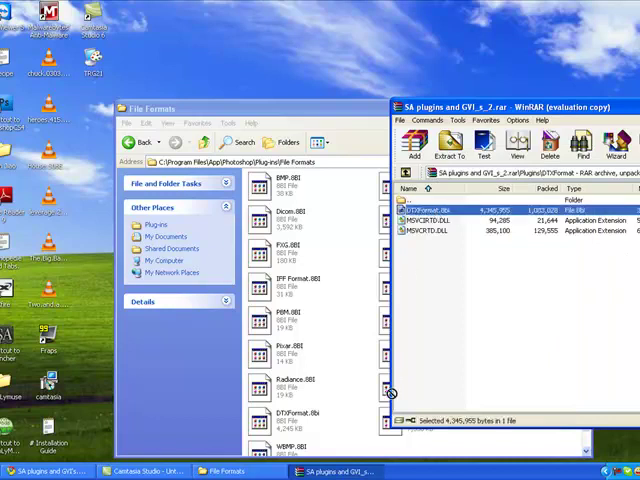
{"action": "left_click_drag", "start_coordinate": [425, 211], "coordinate": [330, 330]}
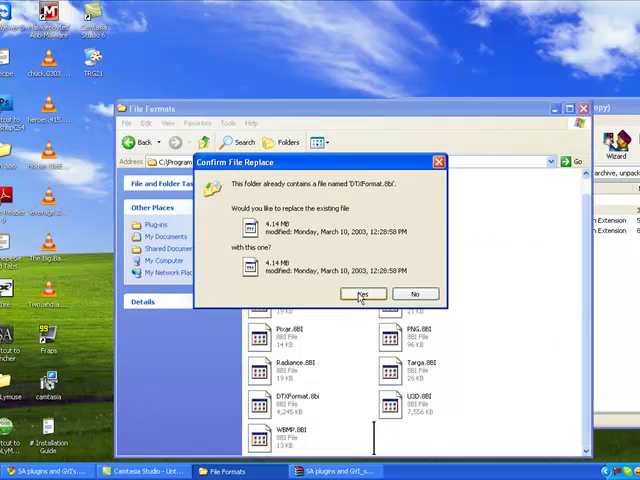
{"action": "left_click", "coordinate": [362, 294]}
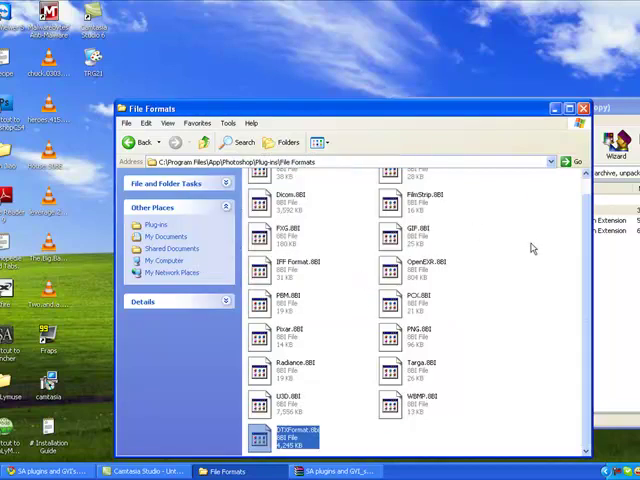
{"action": "left_click", "coordinate": [583, 109]}
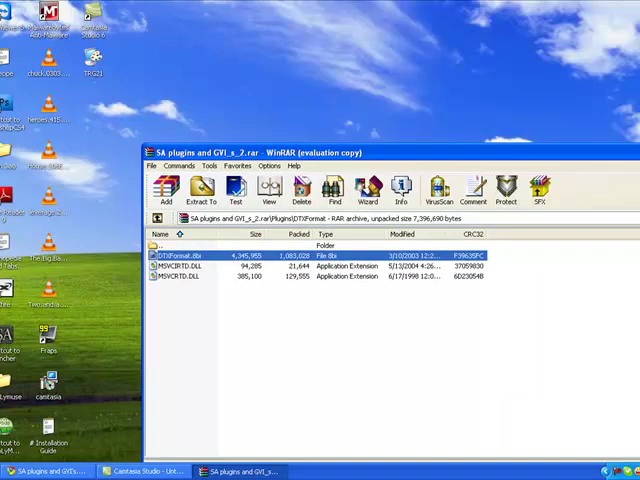
{"action": "left_click", "coordinate": [621, 160]}
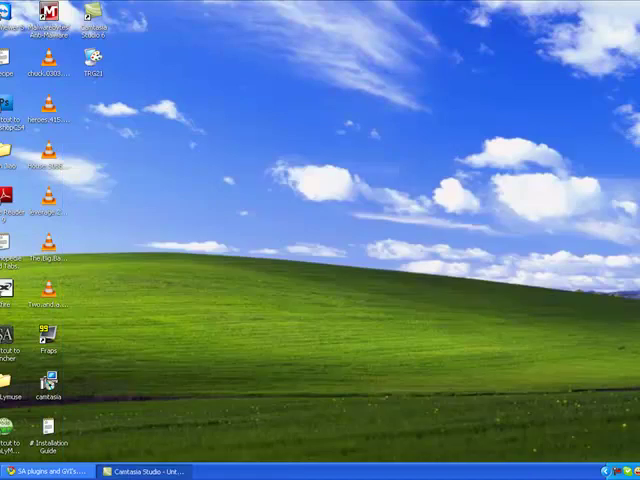
Launch Photoshop CS4 from its desktop shortcut and accept the license agreement.
{"action": "left_click", "coordinate": [6, 108]}
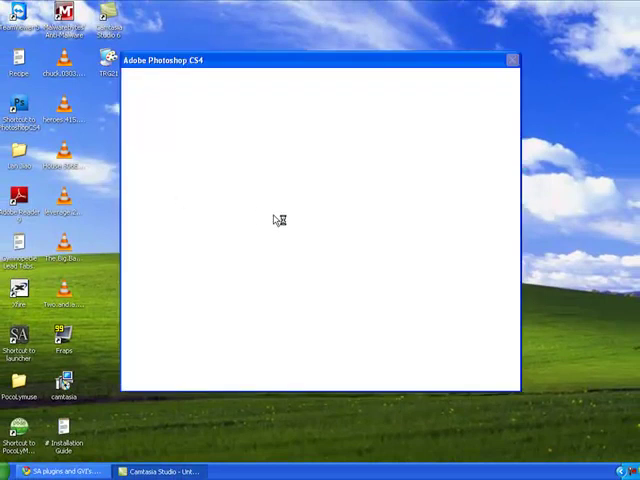
{"action": "left_click_drag", "start_coordinate": [306, 66], "coordinate": [332, 59]}
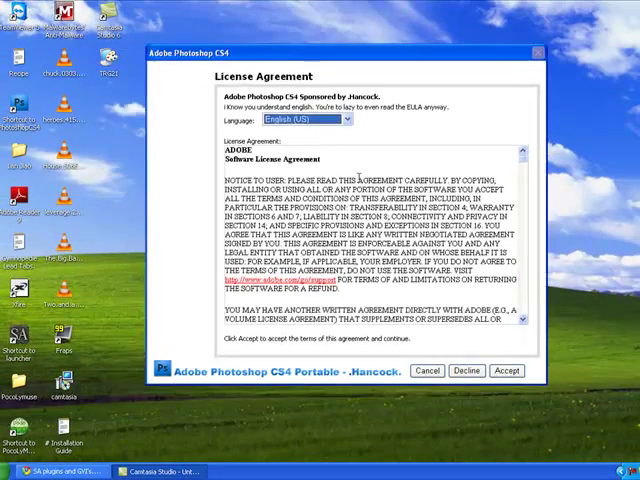
{"action": "left_click", "coordinate": [507, 371]}
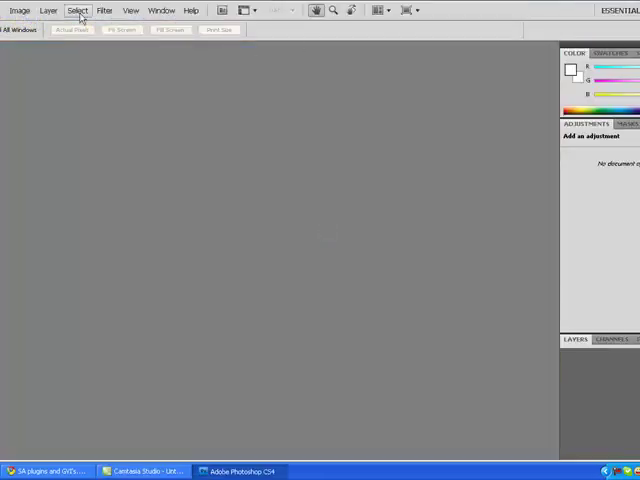
Open TRG21.DTX from the Desktop with File > Open.
{"action": "left_click", "coordinate": [2, 10]}
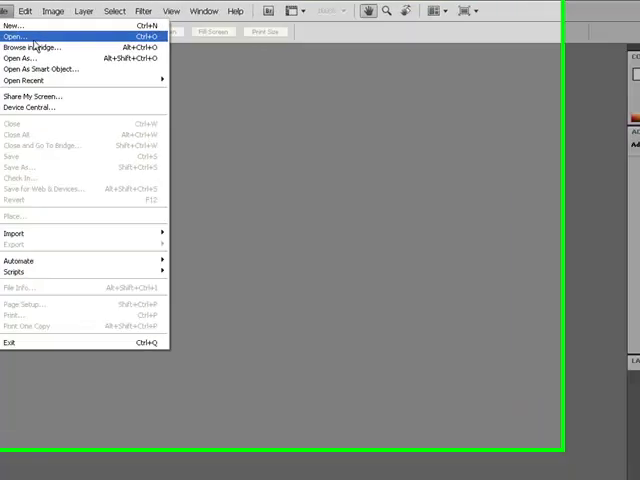
{"action": "left_click", "coordinate": [3, 34]}
{"action": "left_click", "coordinate": [280, 160]}
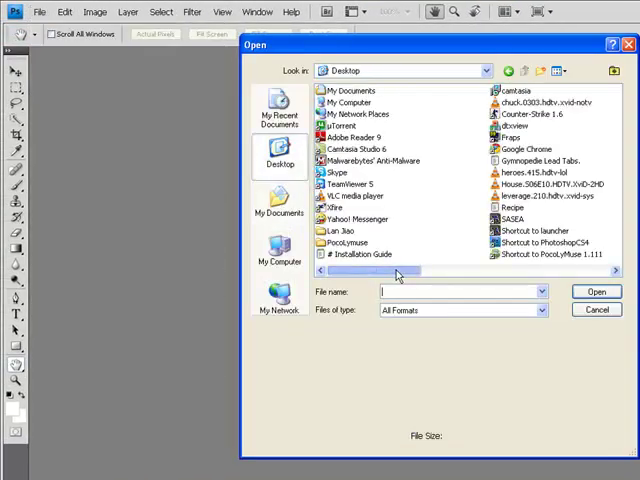
{"action": "left_click_drag", "start_coordinate": [396, 274], "coordinate": [510, 273]}
{"action": "double_click", "coordinate": [513, 103]}
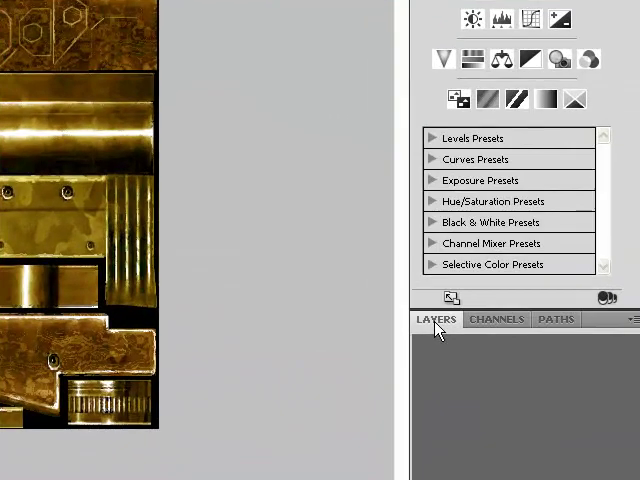
Type white 48 pt Impact 'CJ' and move it to the top barrel's right end.
{"action": "left_click", "coordinate": [575, 340]}
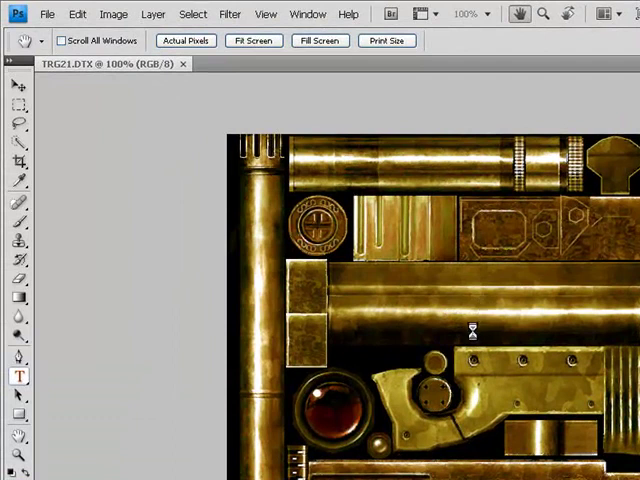
{"action": "key", "text": "space"}
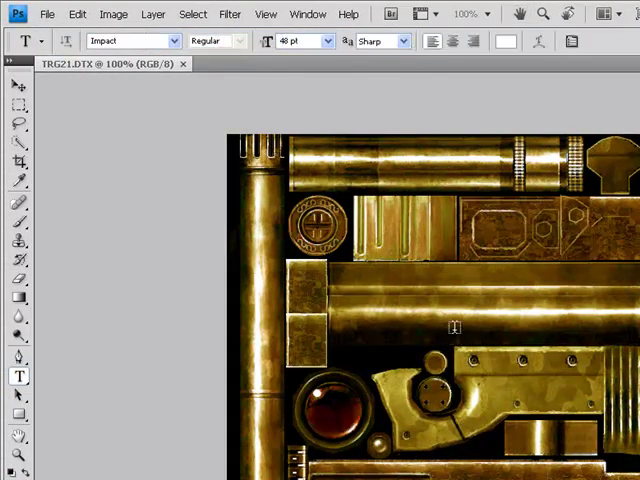
{"action": "left_click", "coordinate": [397, 290]}
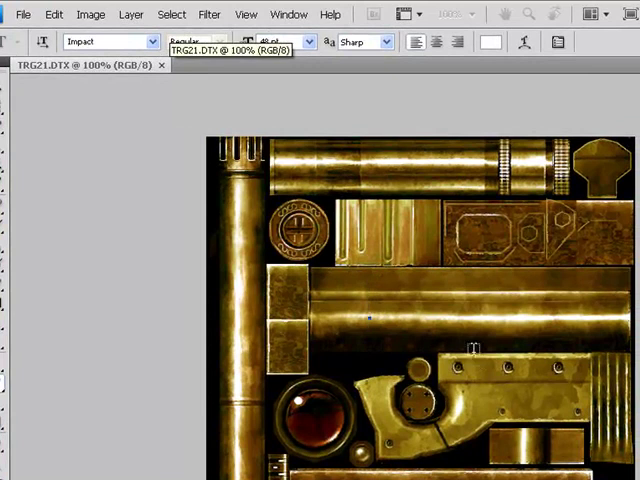
{"action": "type", "text": "CJ"}
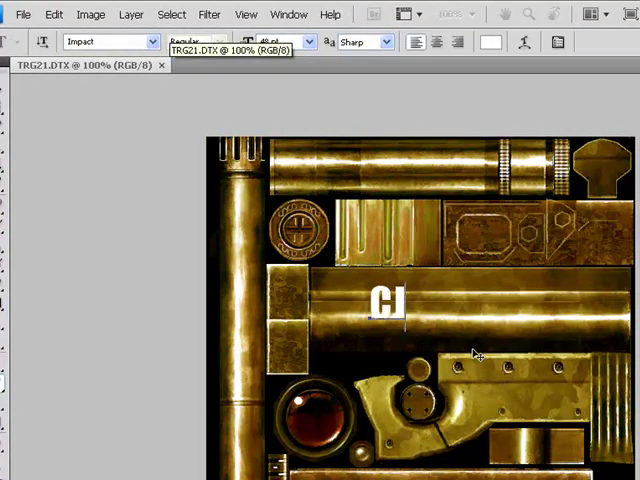
{"action": "mouse_move", "coordinate": [476, 355]}
{"action": "left_mouse_down"}
{"action": "mouse_move", "coordinate": [619, 222]}
{"action": "mouse_move", "coordinate": [614, 216]}
{"action": "left_mouse_up"}
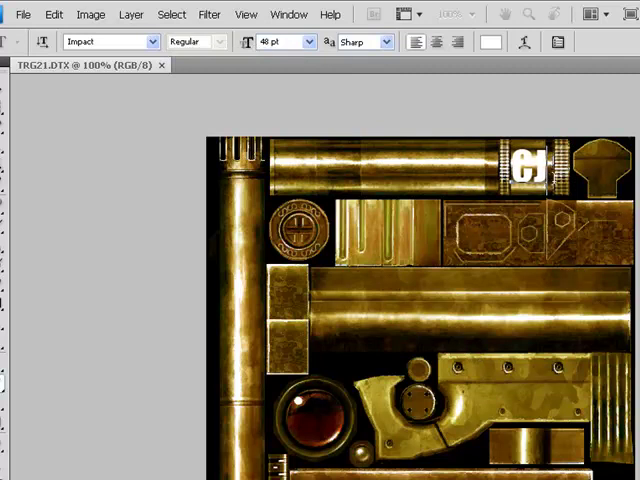
{"action": "double_click", "coordinate": [527, 165]}
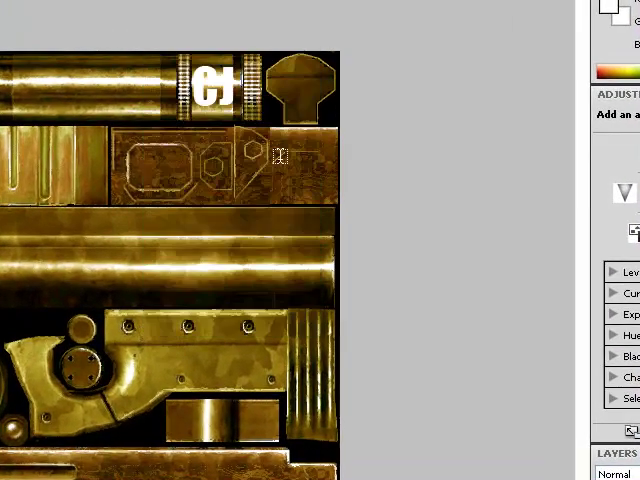
Open the CJ layer's Layer Style and add a drop shadow, trying other effects.
{"action": "right_click", "coordinate": [280, 160]}
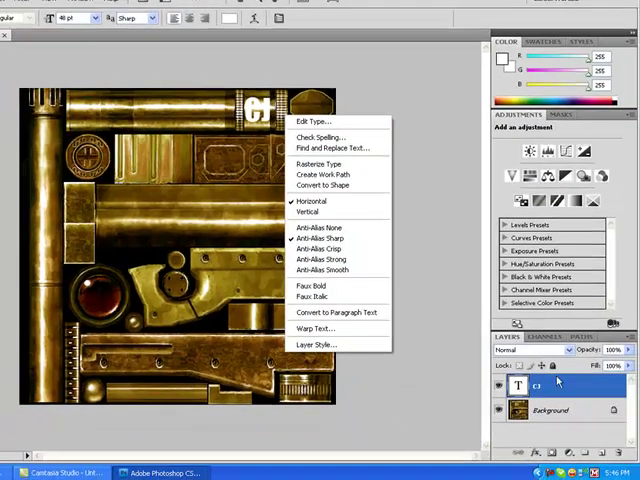
{"action": "right_click", "coordinate": [558, 386]}
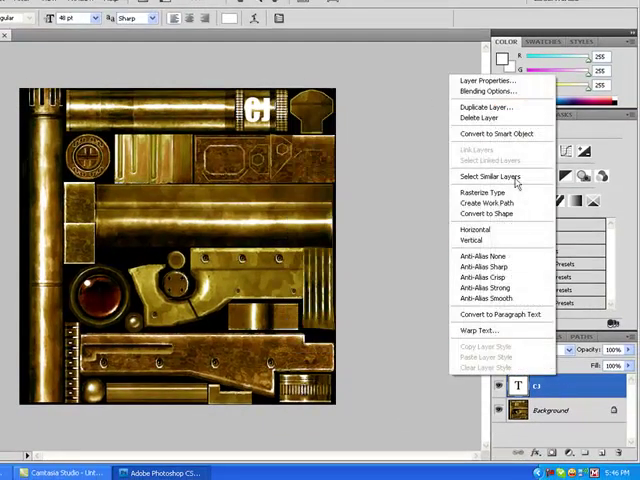
{"action": "left_click", "coordinate": [487, 91]}
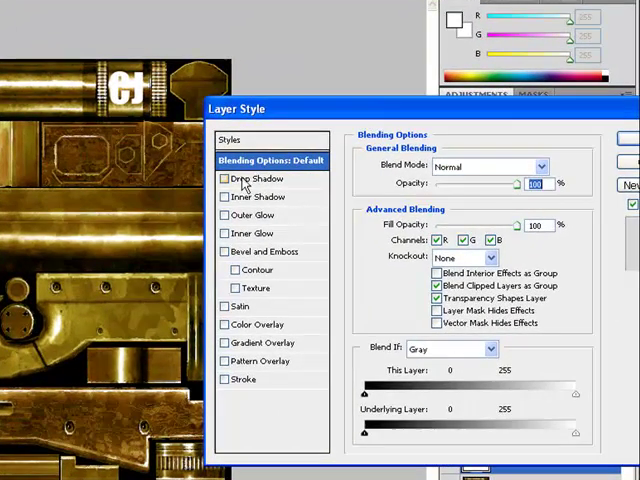
{"action": "left_click", "coordinate": [225, 179]}
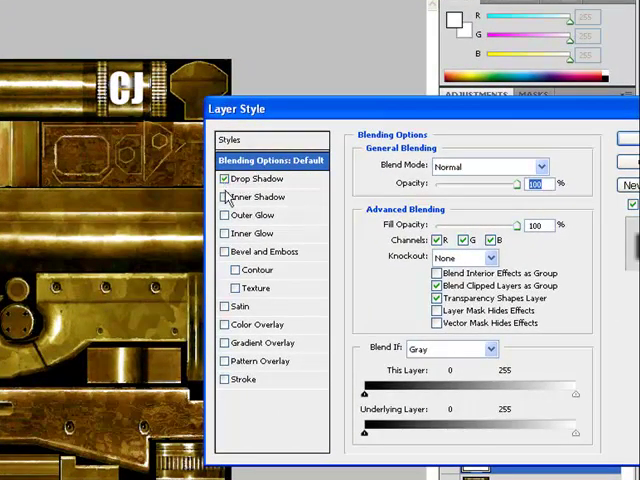
{"action": "left_click", "coordinate": [225, 233]}
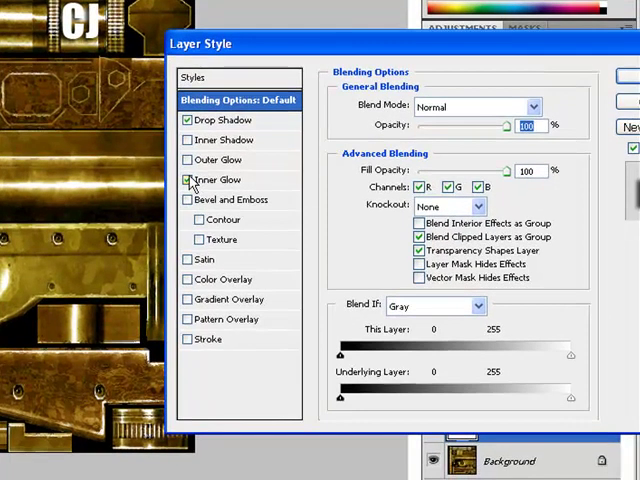
{"action": "left_click", "coordinate": [187, 199]}
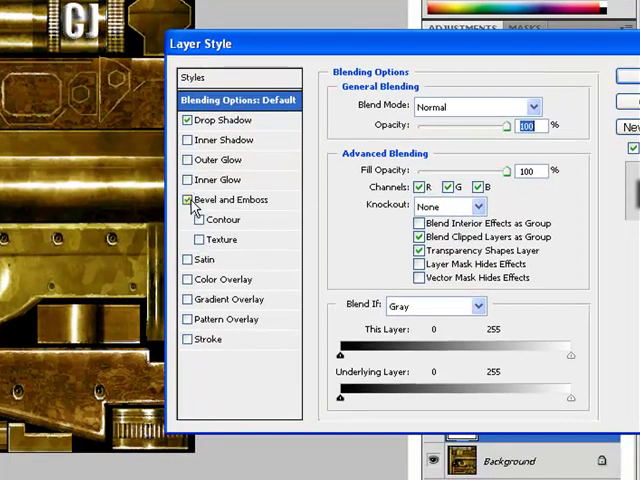
{"action": "left_click", "coordinate": [187, 200]}
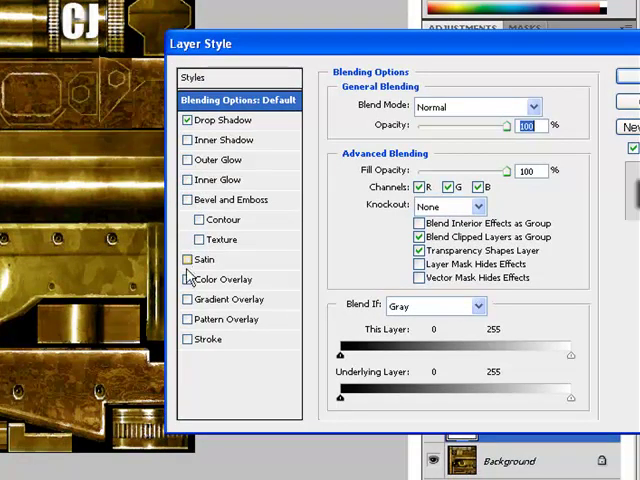
{"action": "left_click", "coordinate": [187, 280]}
{"action": "left_click", "coordinate": [187, 280]}
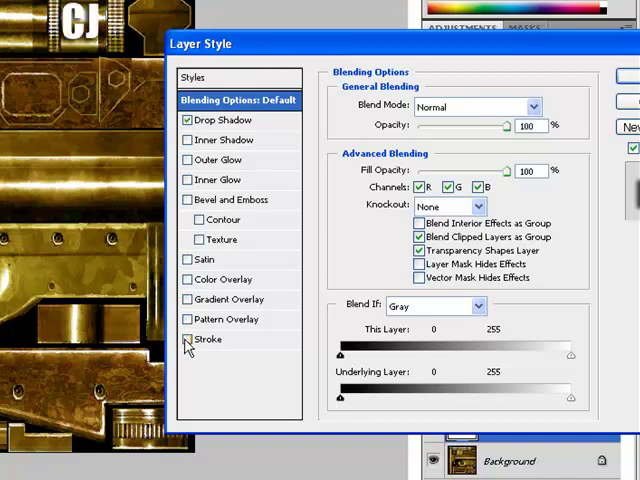
Add a stroke, red color overlay and satin to CJ, and apply the style.
{"action": "left_click", "coordinate": [187, 339]}
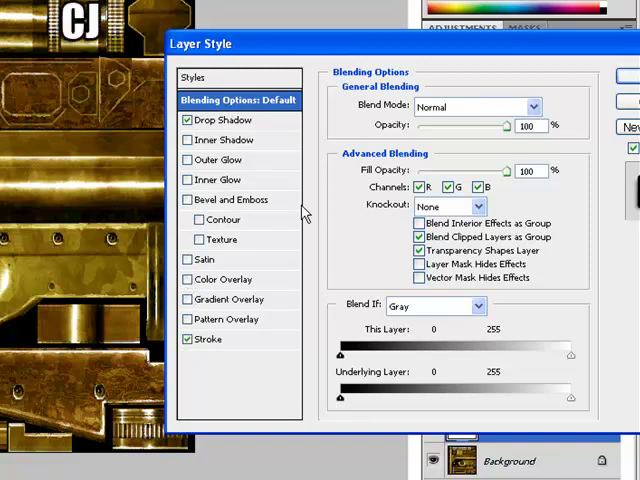
{"action": "left_click_drag", "start_coordinate": [409, 52], "coordinate": [332, 76]}
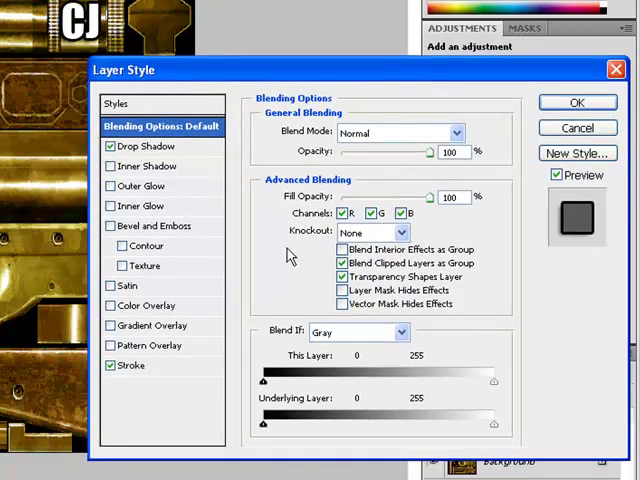
{"action": "left_click", "coordinate": [140, 366]}
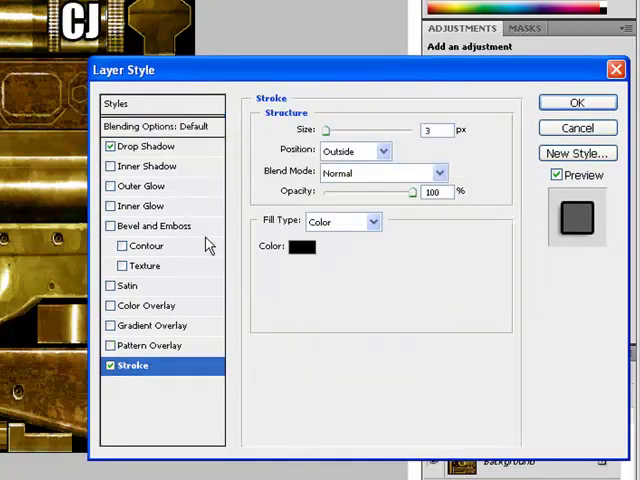
{"action": "left_click", "coordinate": [140, 345]}
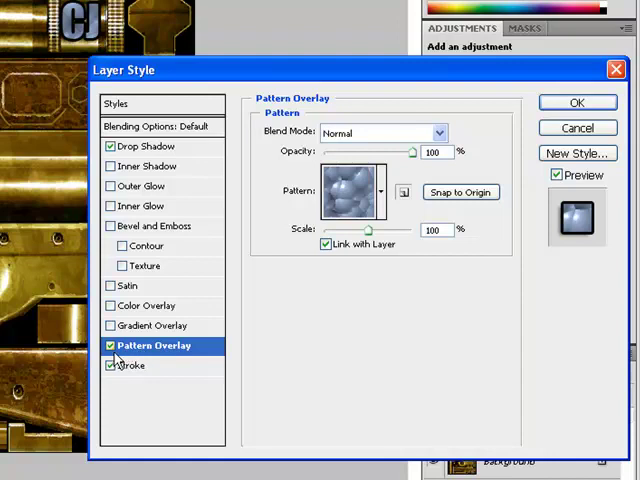
{"action": "left_click", "coordinate": [110, 345]}
{"action": "left_click", "coordinate": [110, 306]}
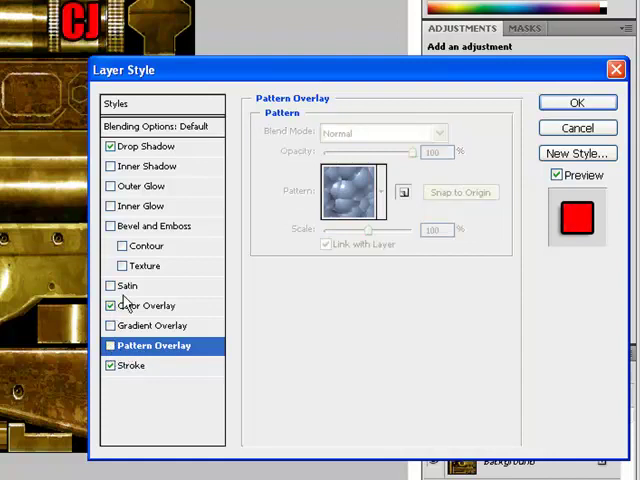
{"action": "left_click", "coordinate": [110, 286]}
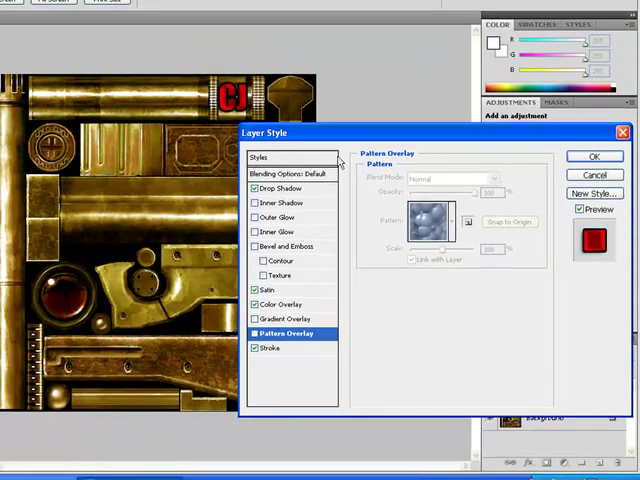
{"action": "left_click_drag", "start_coordinate": [343, 138], "coordinate": [140, 152]}
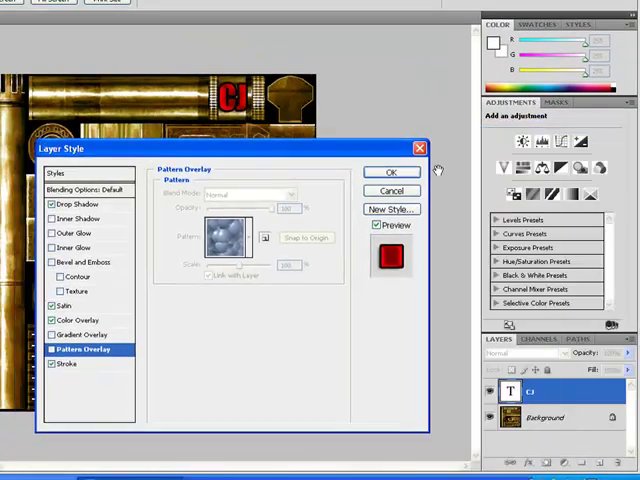
{"action": "left_click", "coordinate": [400, 175]}
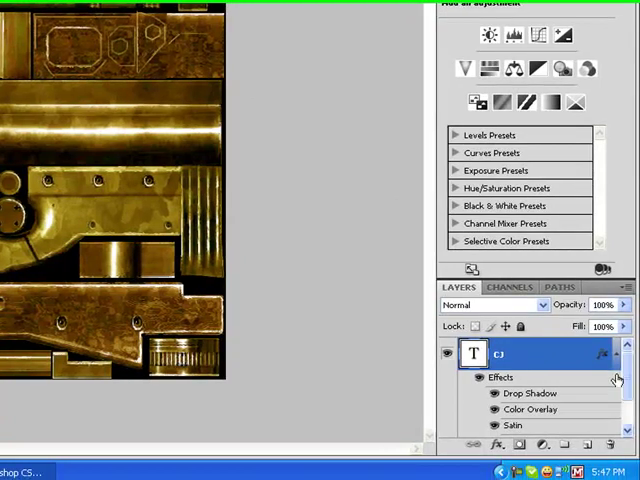
{"action": "mouse_move", "coordinate": [627, 375]}
{"action": "left_mouse_down"}
{"action": "mouse_move", "coordinate": [630, 410]}
{"action": "mouse_move", "coordinate": [627, 350]}
{"action": "mouse_move", "coordinate": [627, 395]}
{"action": "left_mouse_up"}
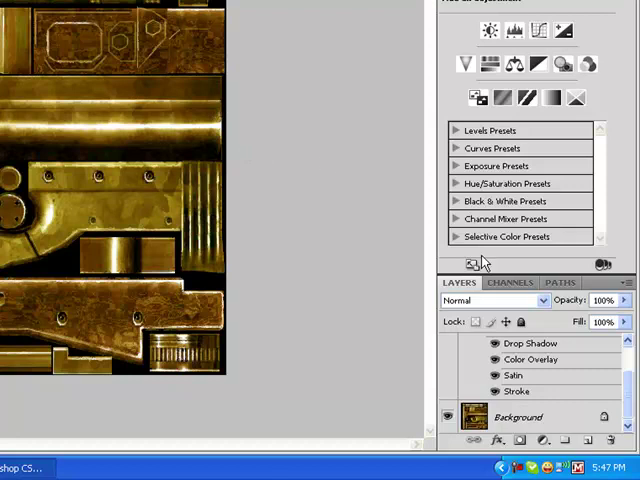
Apply Merge Visible on the Background layer to flatten CJ into the texture.
{"action": "right_click", "coordinate": [548, 417]}
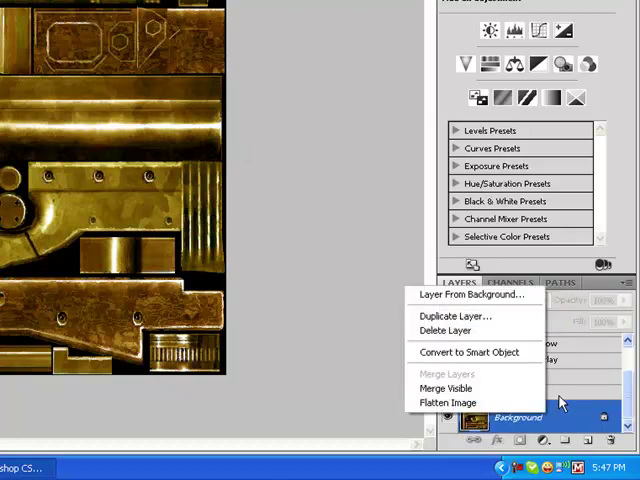
{"action": "left_click", "coordinate": [507, 390]}
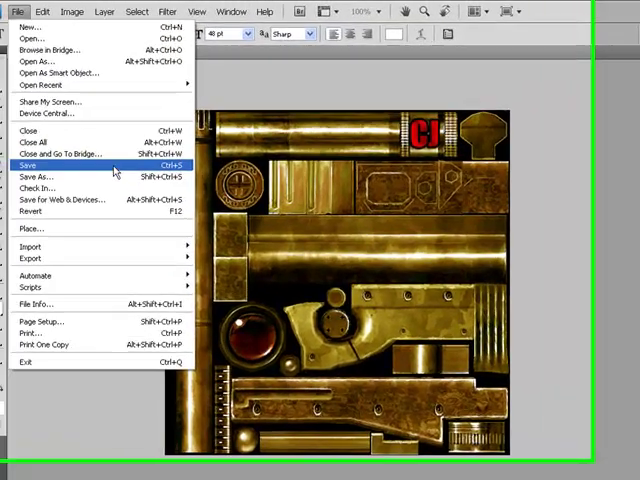
Save the merged texture as TRG21.DTX, accepting 32-bit RGBA DTX save options.
{"action": "left_click", "coordinate": [115, 166]}
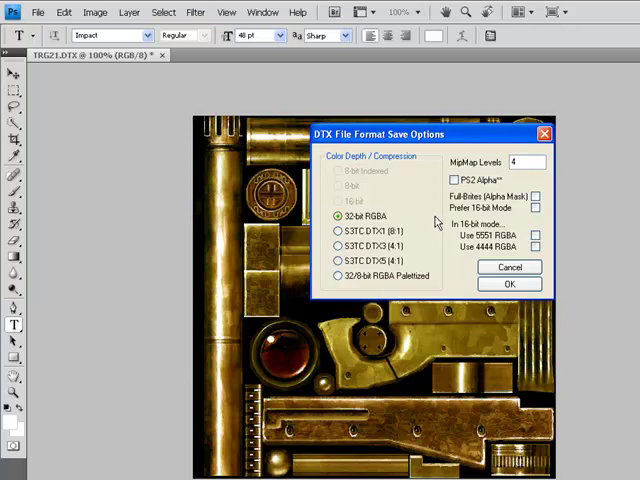
{"action": "left_click", "coordinate": [509, 284]}
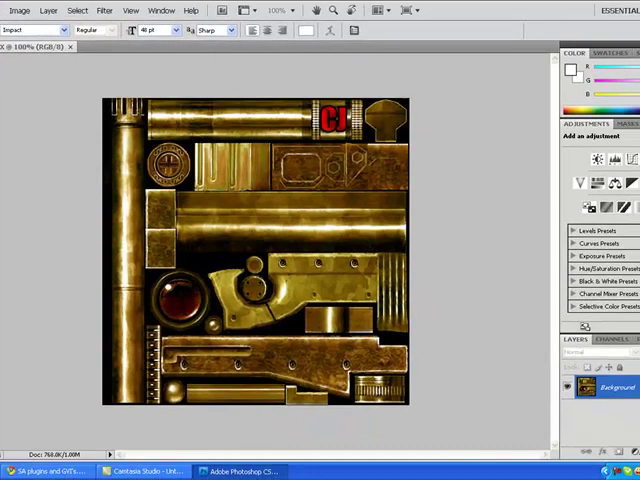
Quit Photoshop, view TRG21 in DTXView with its window repositioned, then open the programs list.
{"action": "key", "text": "ctrl+q"}
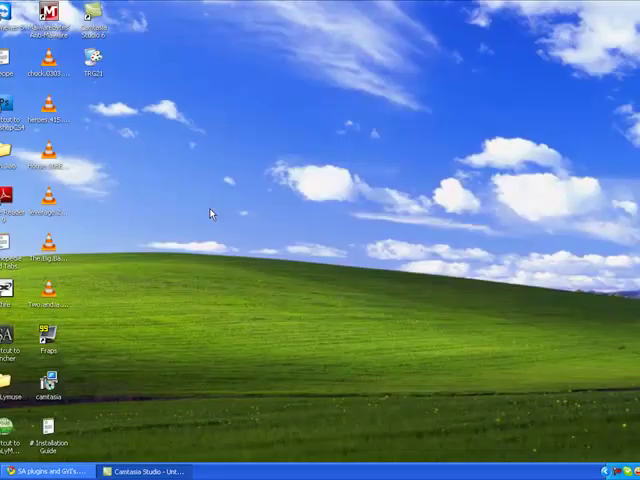
{"action": "double_click", "coordinate": [103, 70]}
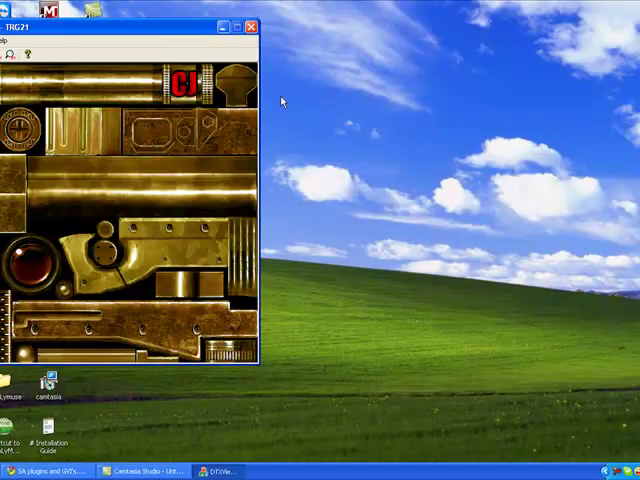
{"action": "left_click_drag", "start_coordinate": [118, 24], "coordinate": [387, 97]}
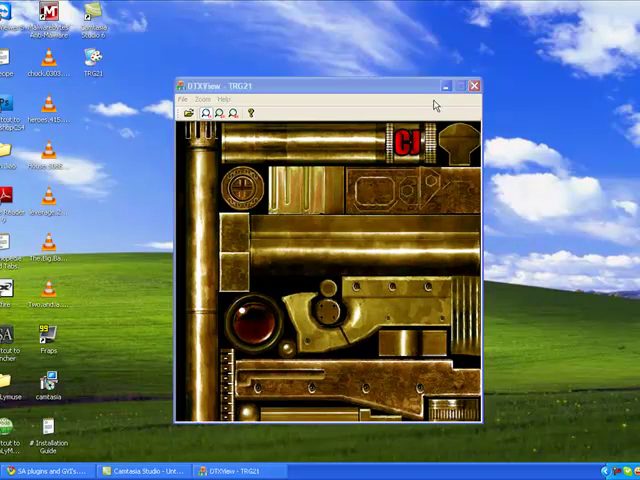
{"action": "left_click_drag", "start_coordinate": [433, 90], "coordinate": [410, 77]}
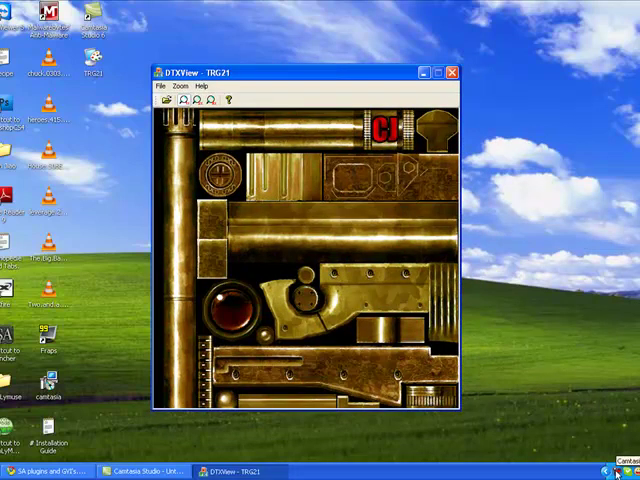
{"action": "left_click_drag", "start_coordinate": [354, 74], "coordinate": [342, 65]}
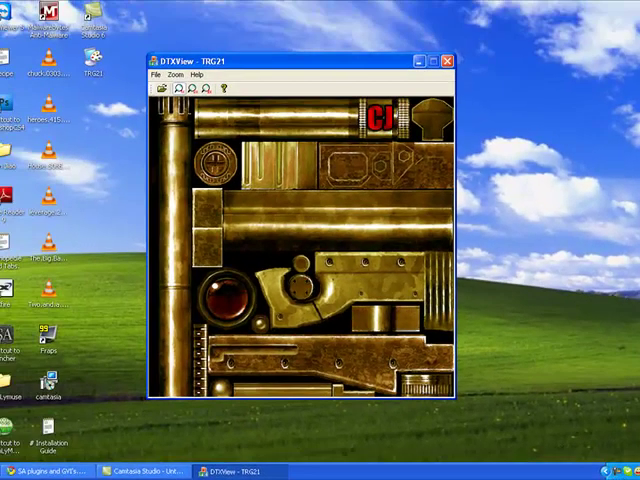
{"action": "left_click", "coordinate": [12, 471]}
{"action": "left_click", "coordinate": [40, 128]}
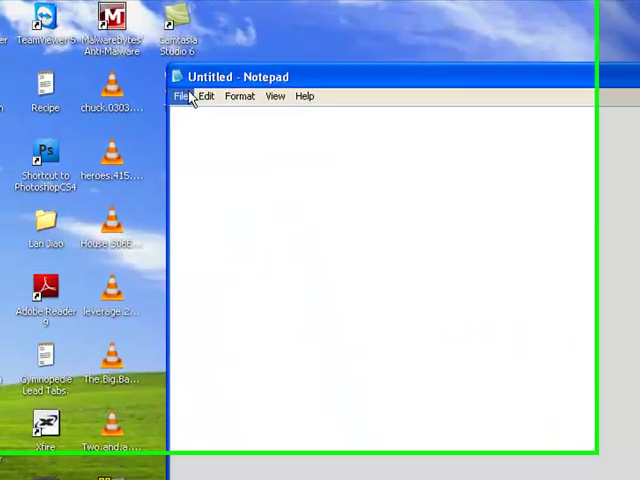
{"action": "left_click", "coordinate": [135, 65]}
{"action": "left_click", "coordinate": [285, 123]}
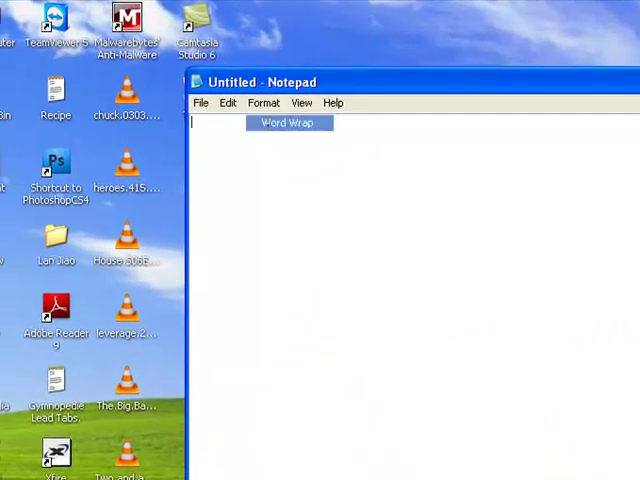
{"action": "left_click", "coordinate": [158, 76]}
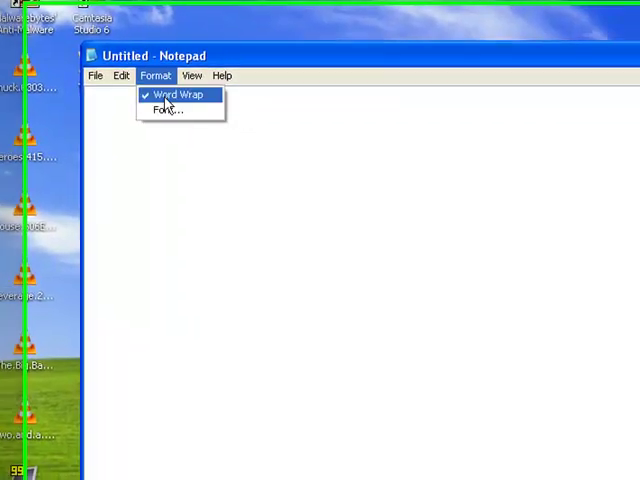
{"action": "left_click", "coordinate": [168, 109]}
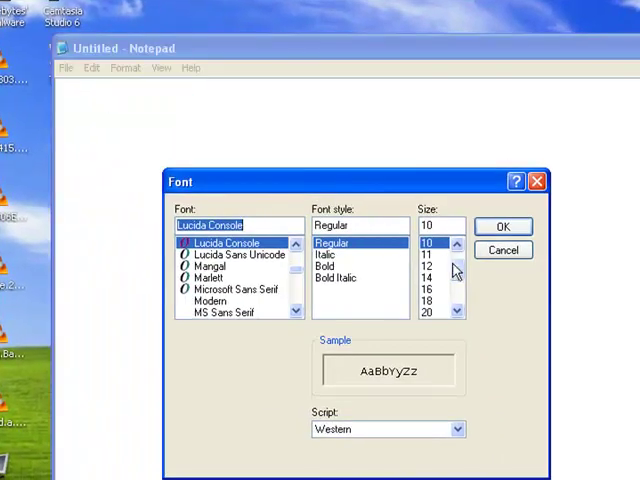
{"action": "scroll", "coordinate": [455, 270], "scroll_direction": "down", "scroll_amount": 3}
{"action": "left_click", "coordinate": [427, 290]}
{"action": "left_click", "coordinate": [503, 227]}
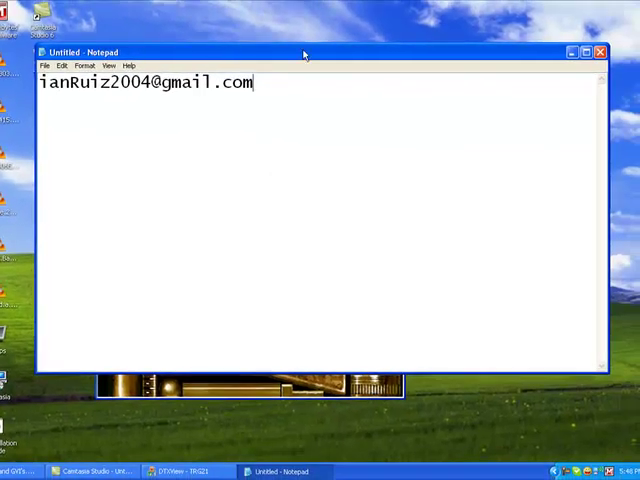
{"action": "left_click_drag", "start_coordinate": [304, 53], "coordinate": [313, 153]}
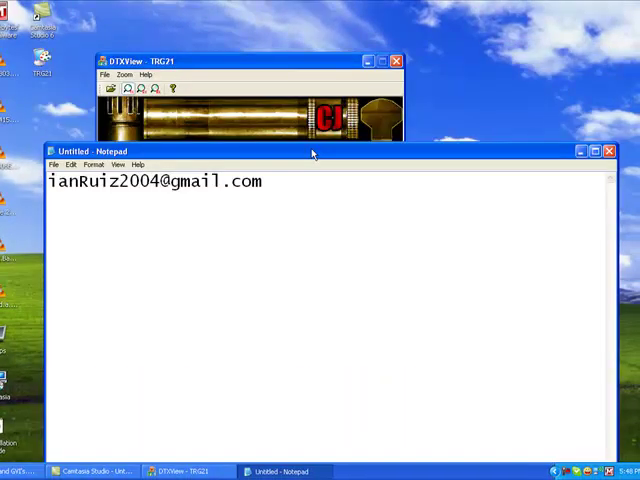
{"action": "left_click_drag", "start_coordinate": [265, 182], "coordinate": [97, 196]}
{"action": "left_click", "coordinate": [437, 190]}
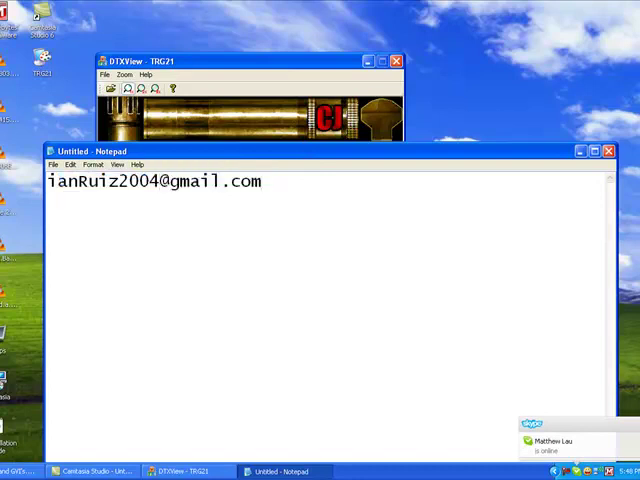
{"action": "left_click", "coordinate": [608, 151]}
{"action": "left_click", "coordinate": [268, 273]}
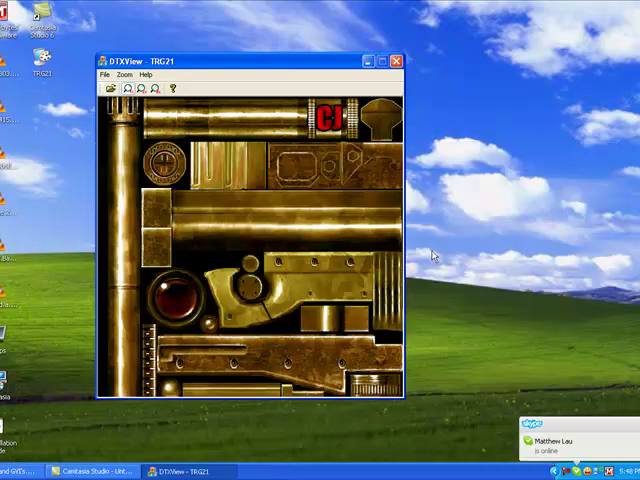
{"action": "right_click", "coordinate": [566, 472]}
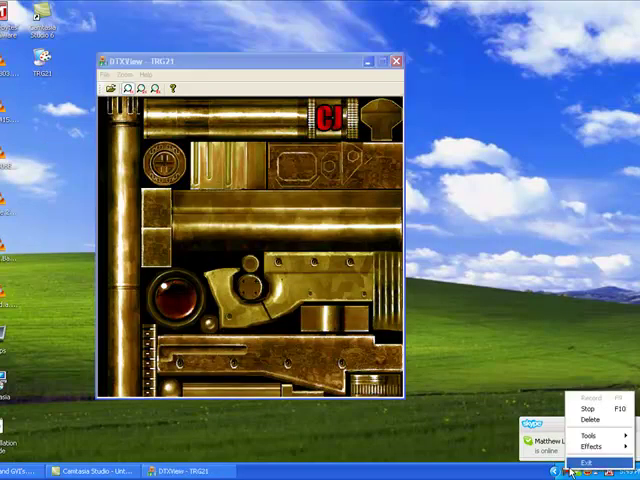